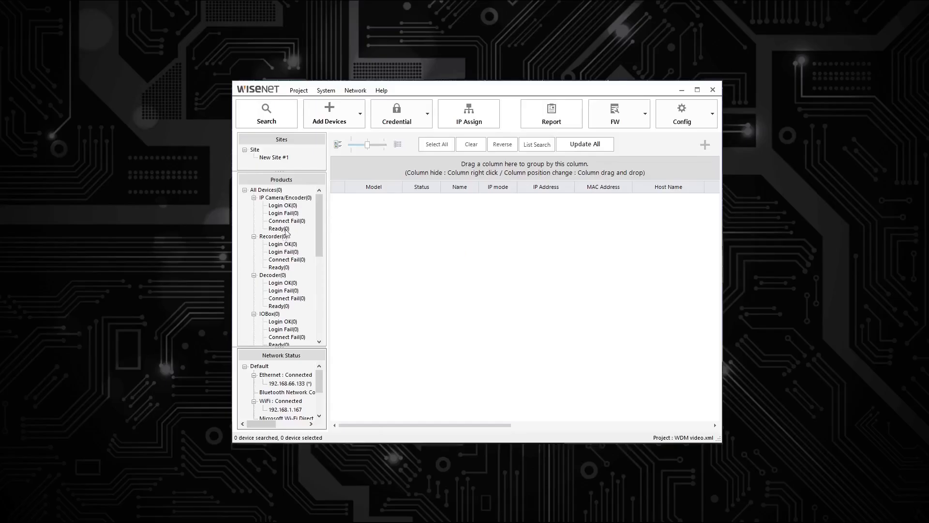
Search for devices on the network through the Ethernet adapter 192.168.66.133
click(283, 385)
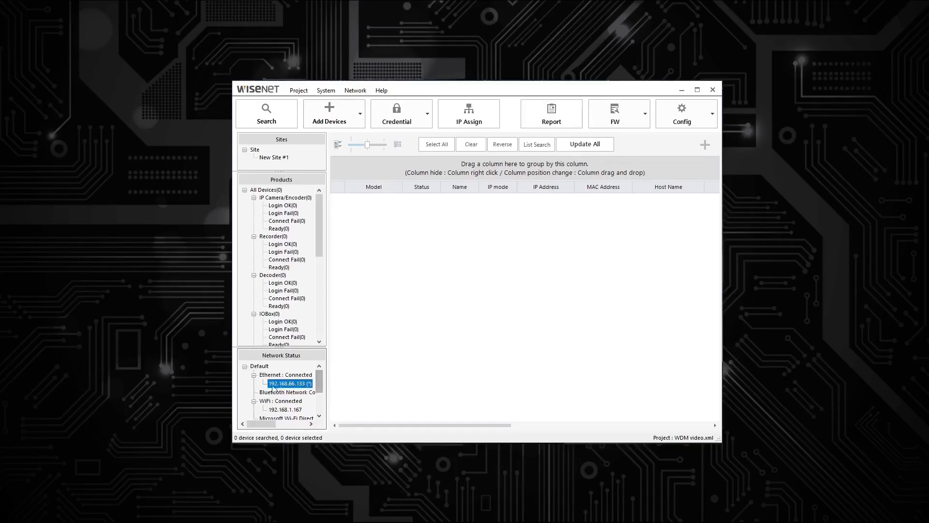
click(253, 367)
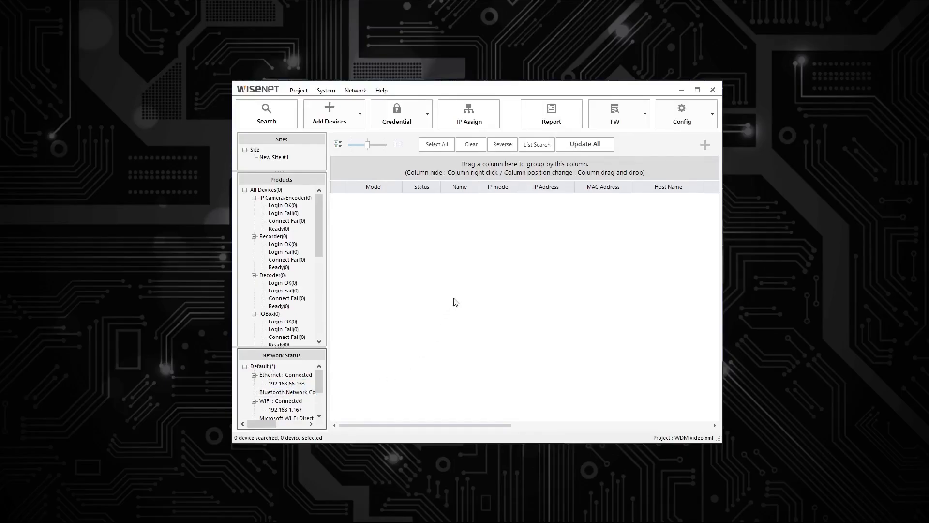
click(274, 120)
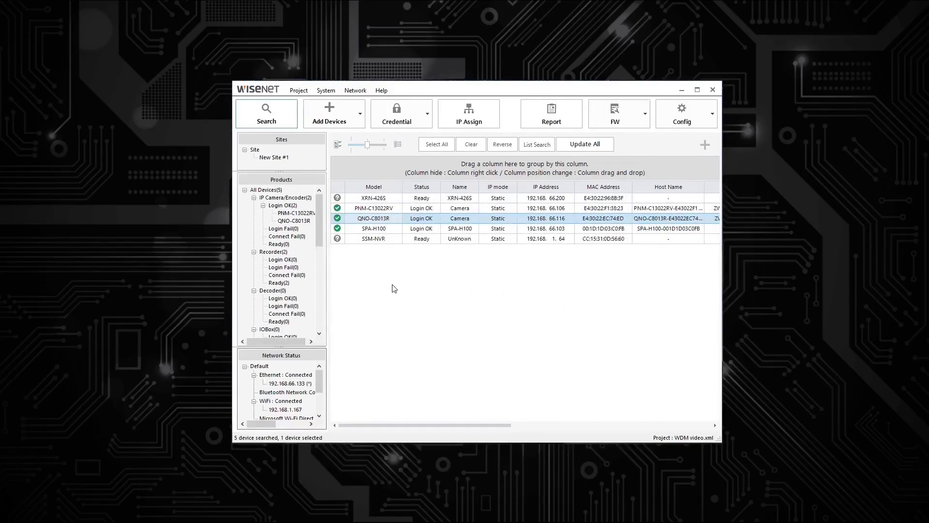
Update the status of all devices with a forced login, keeping the XRN-426S recorder selected
click(375, 199)
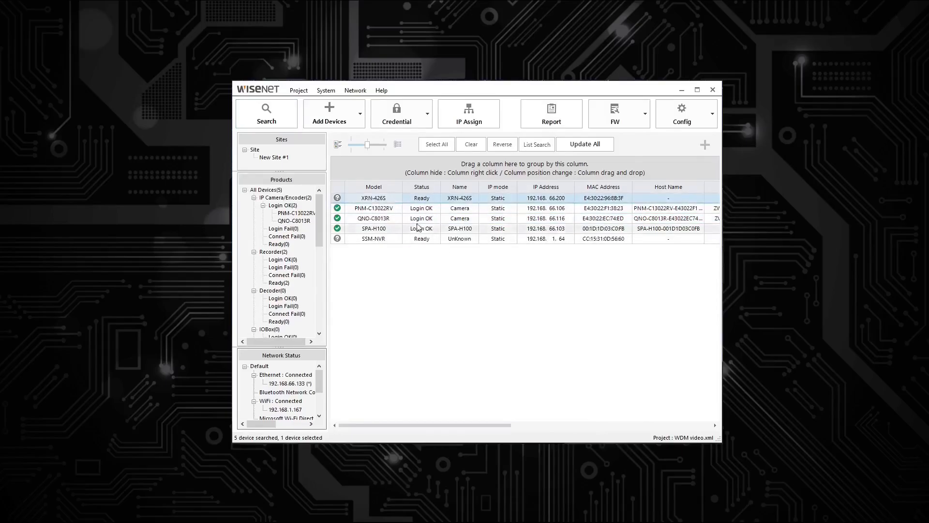
click(585, 144)
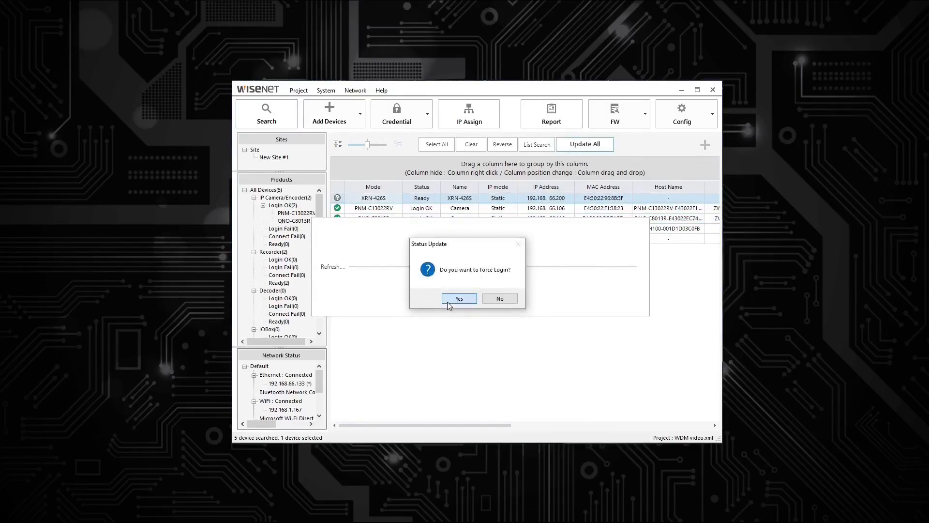
click(448, 300)
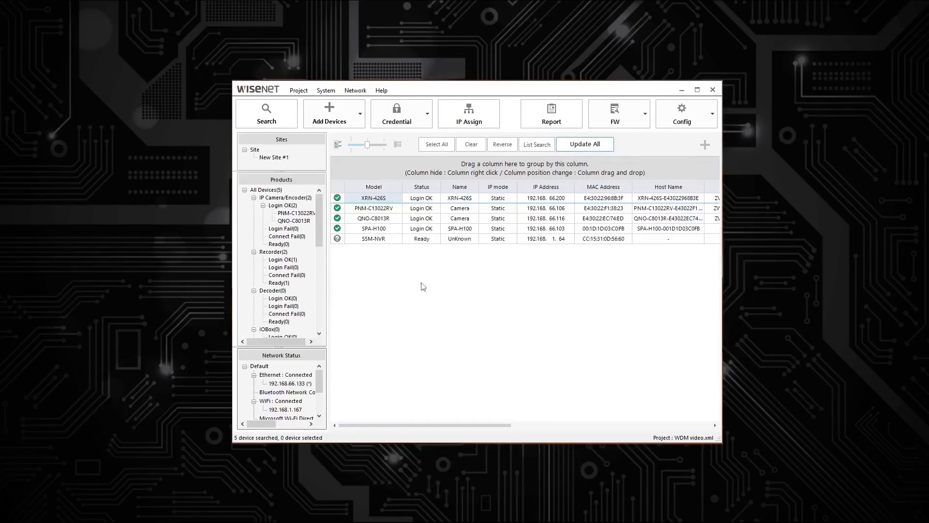
click(353, 200)
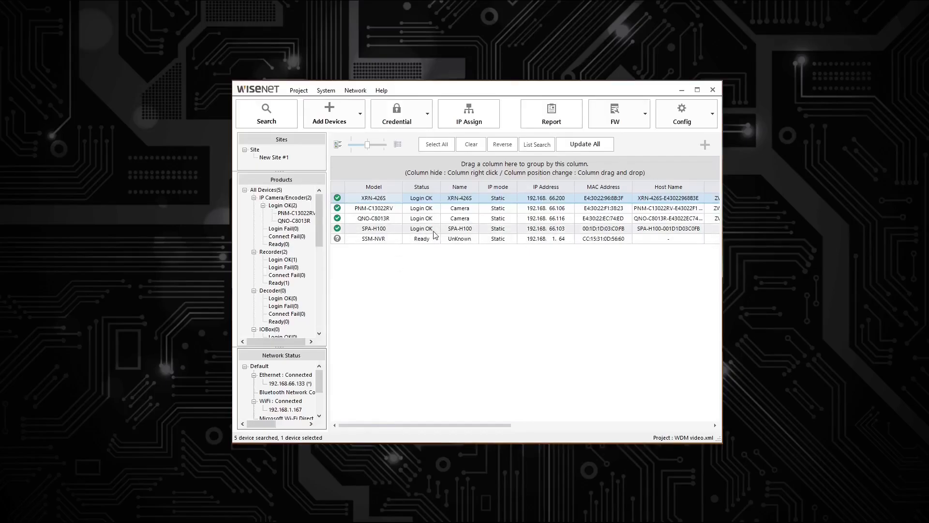
Filter the device list by IP Camera/Encoder, Recorder and NetworkSpeaker in turn, and return to the list of all devices
click(285, 198)
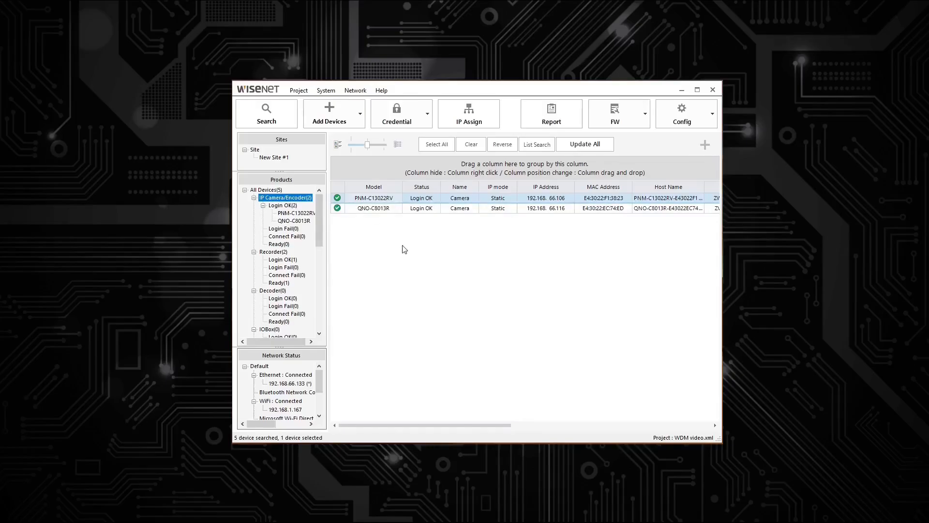
click(275, 251)
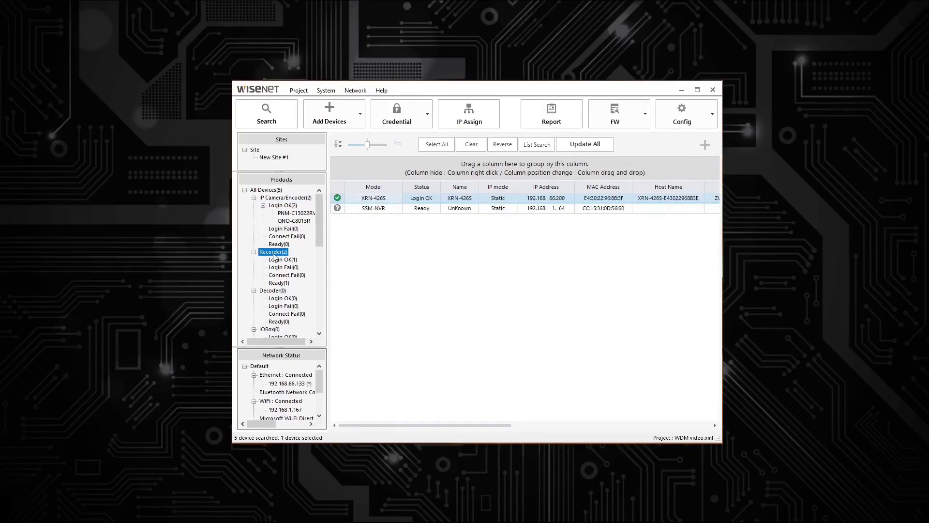
click(382, 209)
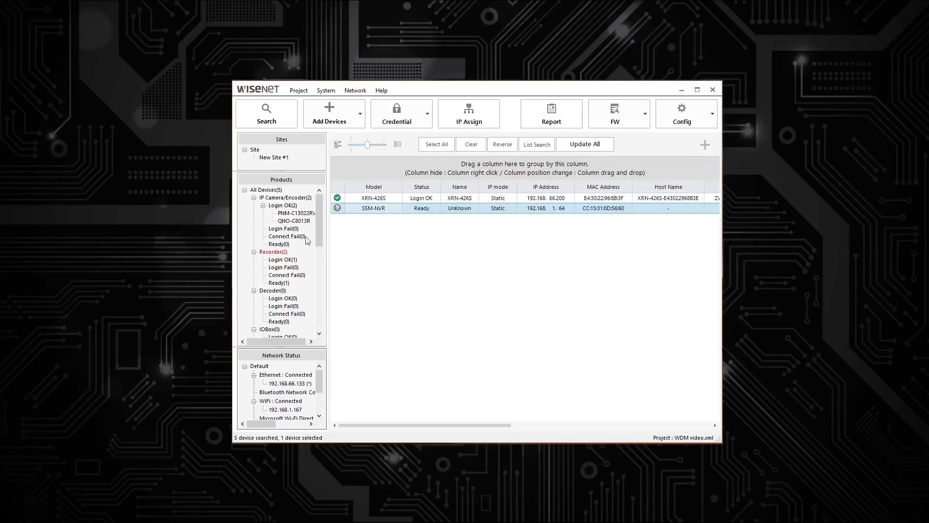
scroll(289, 284, down, 3)
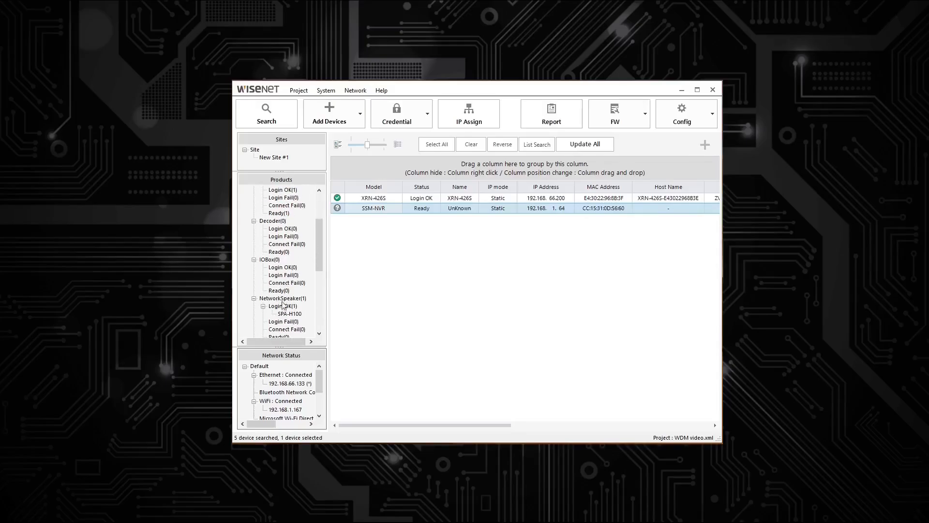
click(283, 299)
click(376, 198)
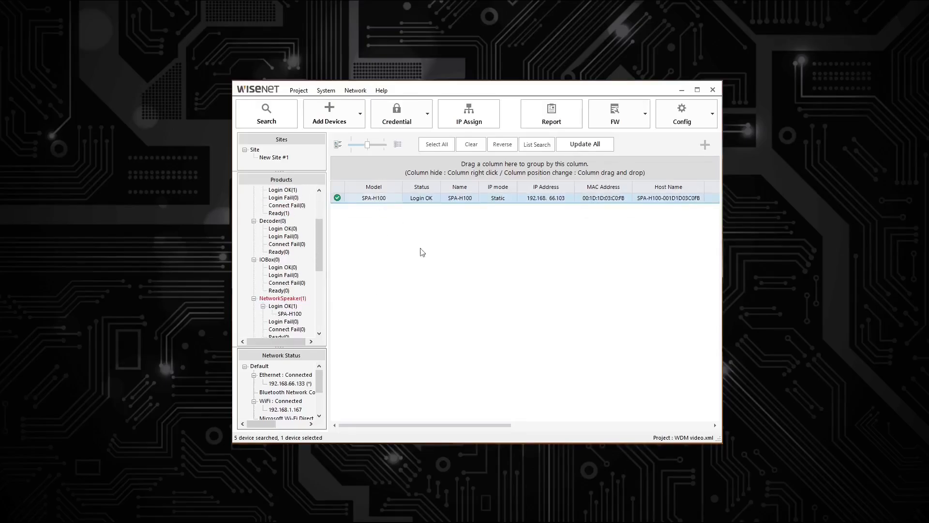
scroll(307, 245, up, 3)
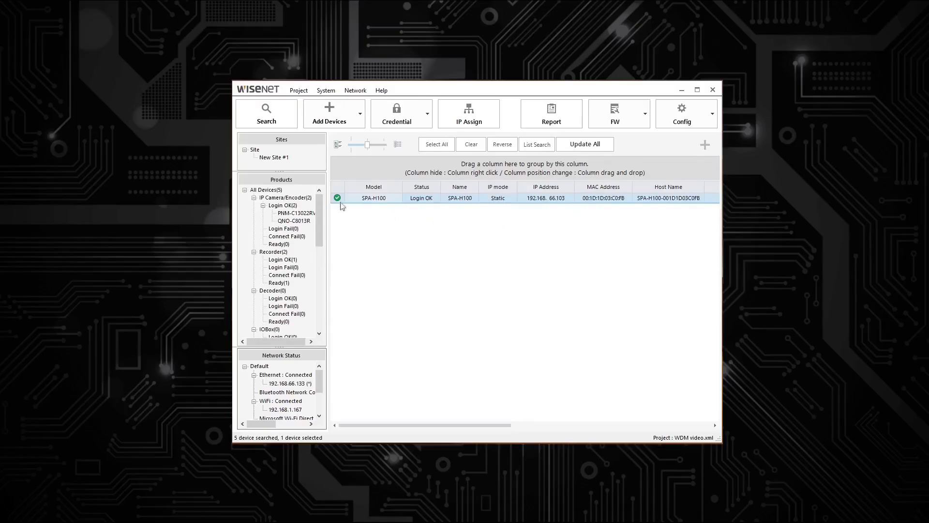
click(280, 191)
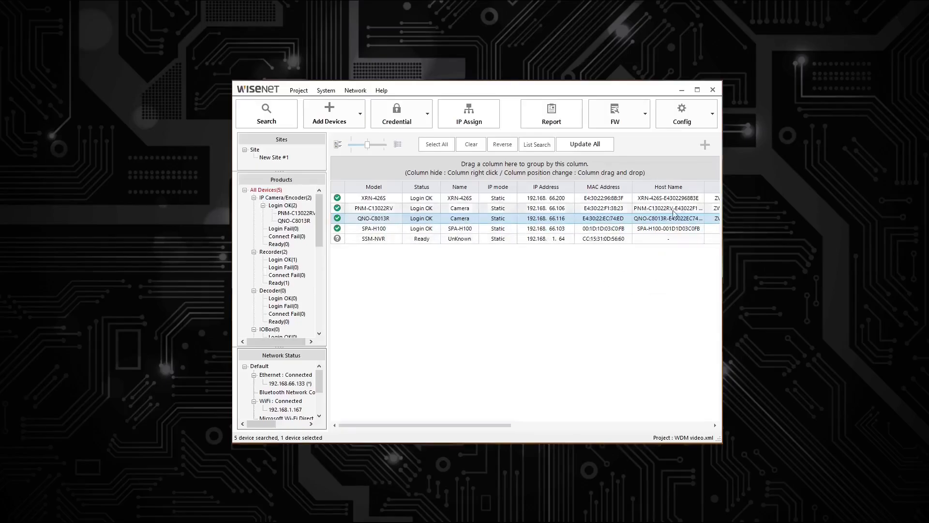
Open Event Setup for the QNO-C8013R camera and apply enabled motion detection for the entire area
click(704, 146)
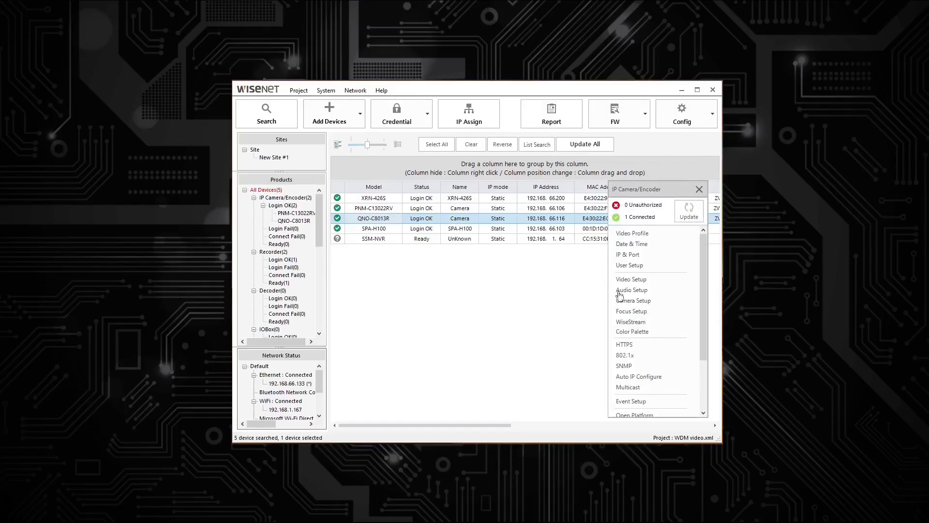
click(699, 189)
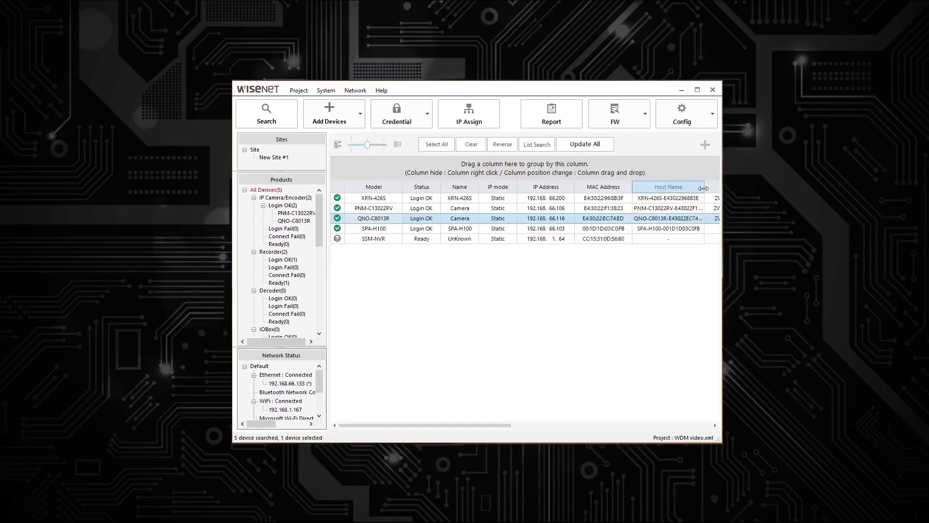
click(707, 145)
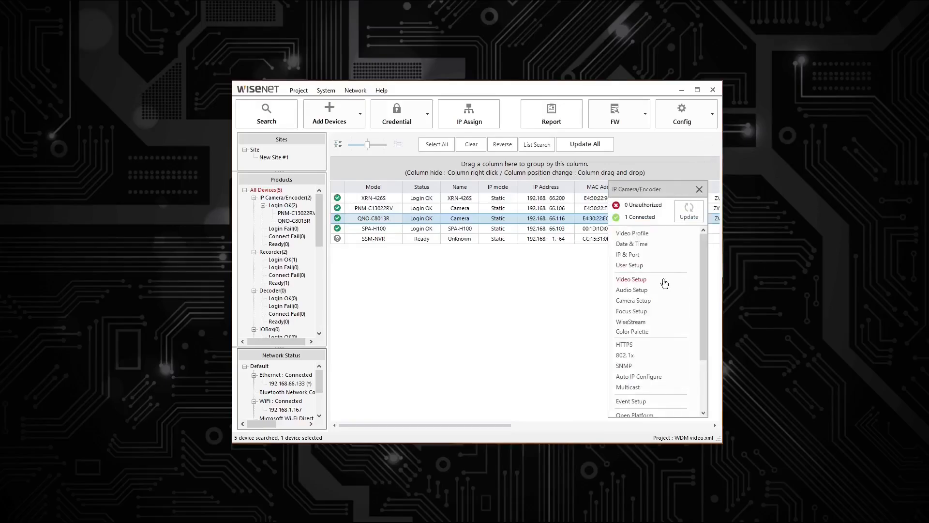
scroll(652, 286, down, 3)
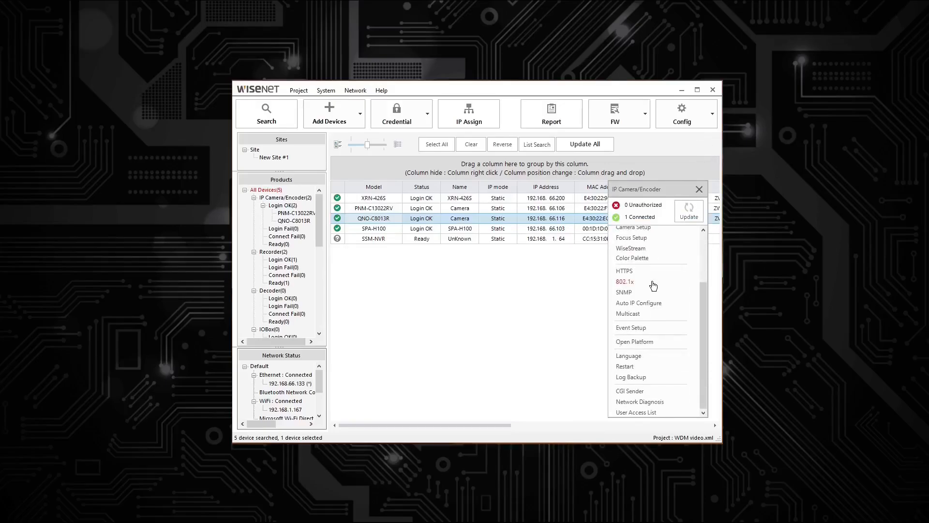
click(629, 329)
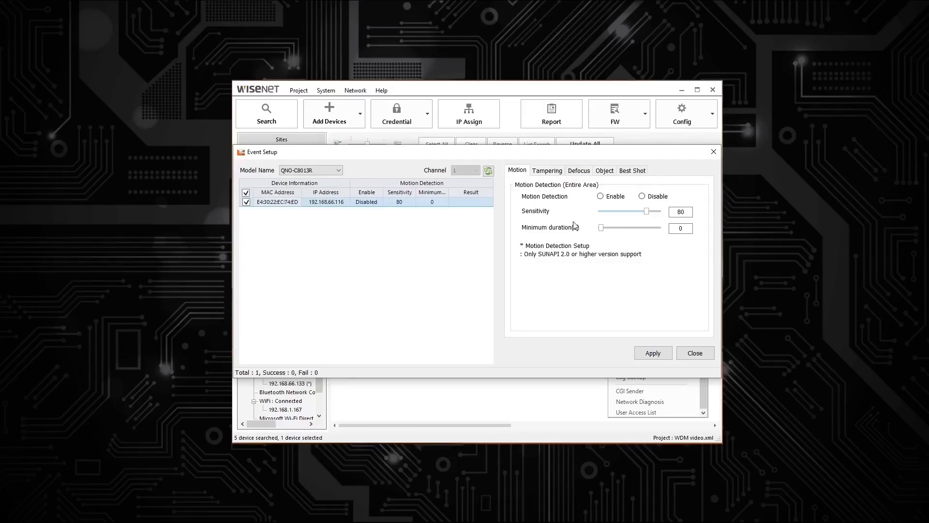
click(601, 196)
click(638, 356)
Enable tampering detection for the camera, and switch defocus detection on and back off, applying each setting
click(548, 171)
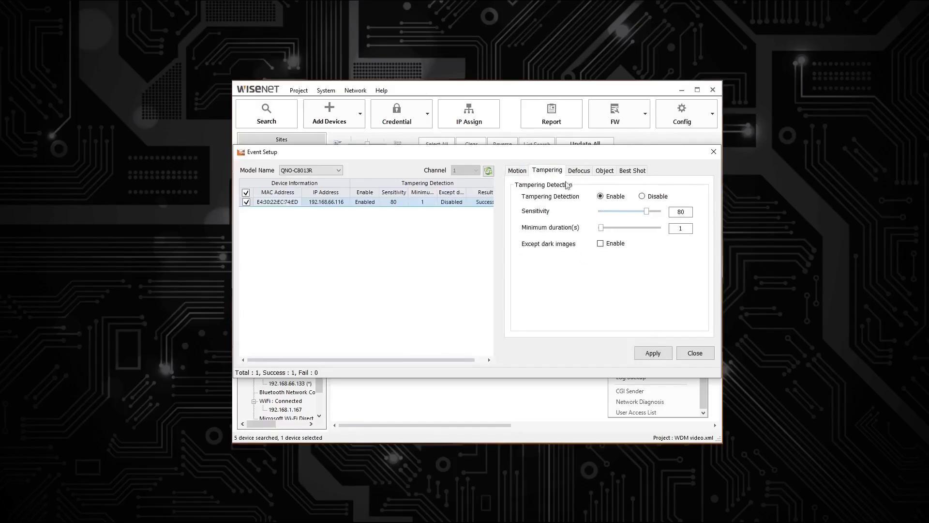
click(580, 171)
click(600, 196)
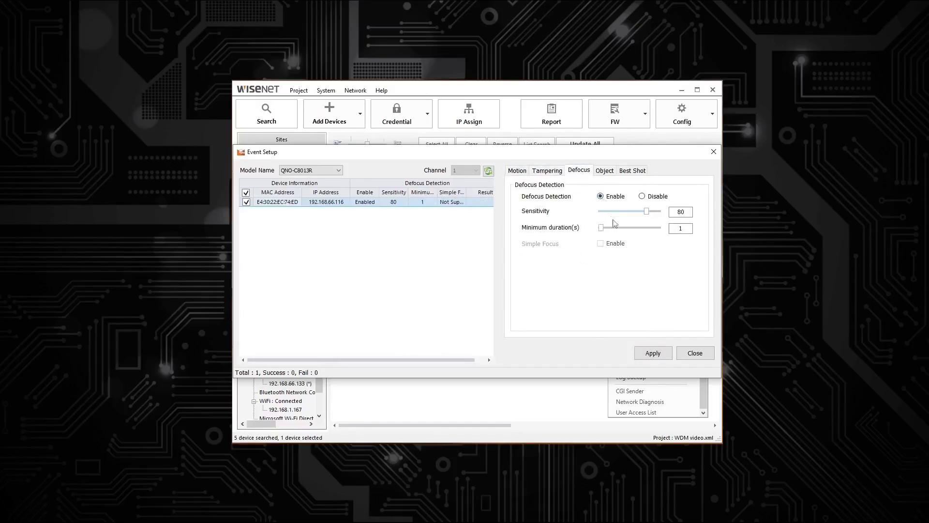
click(653, 353)
click(642, 196)
click(648, 357)
Disable object detection for the camera and apply the setting
click(605, 173)
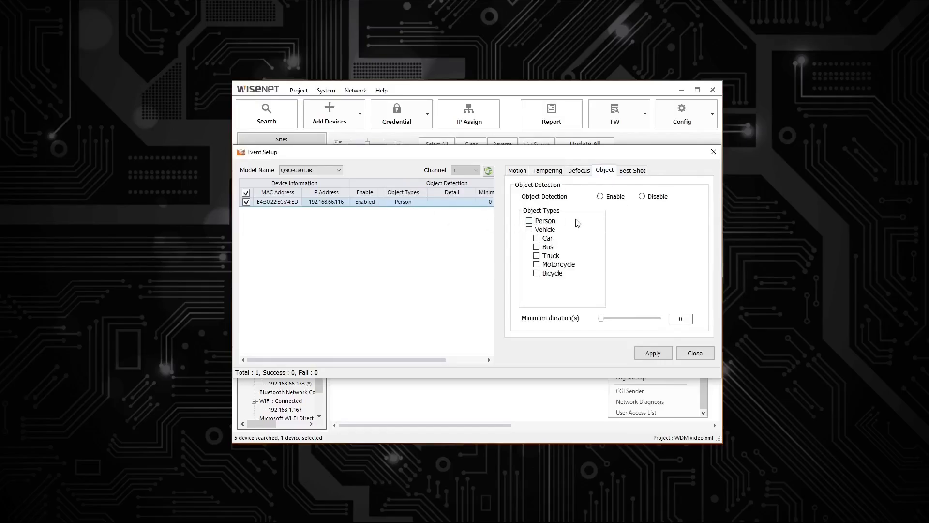
click(601, 197)
click(642, 196)
click(653, 353)
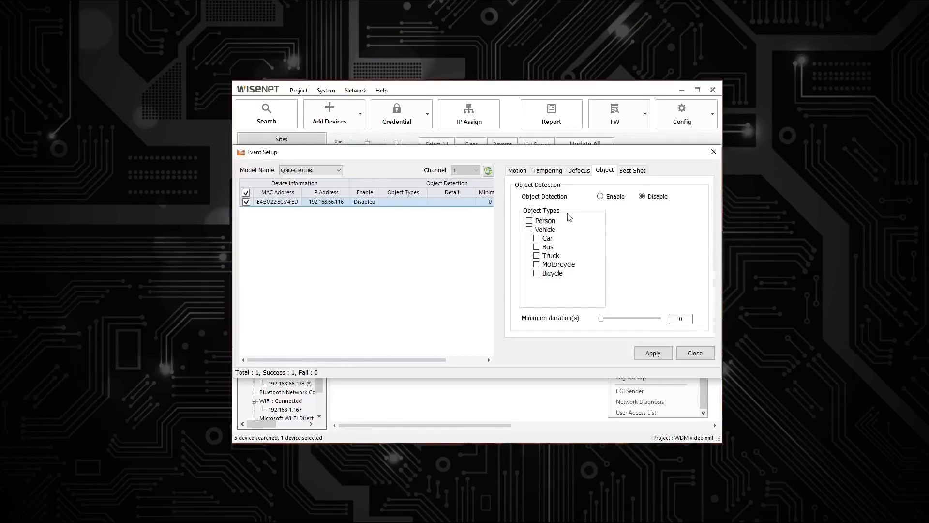
Enable object detection for Person and all Vehicle types, apply it, and check the camera's result entry
click(600, 197)
click(529, 220)
click(529, 229)
click(653, 353)
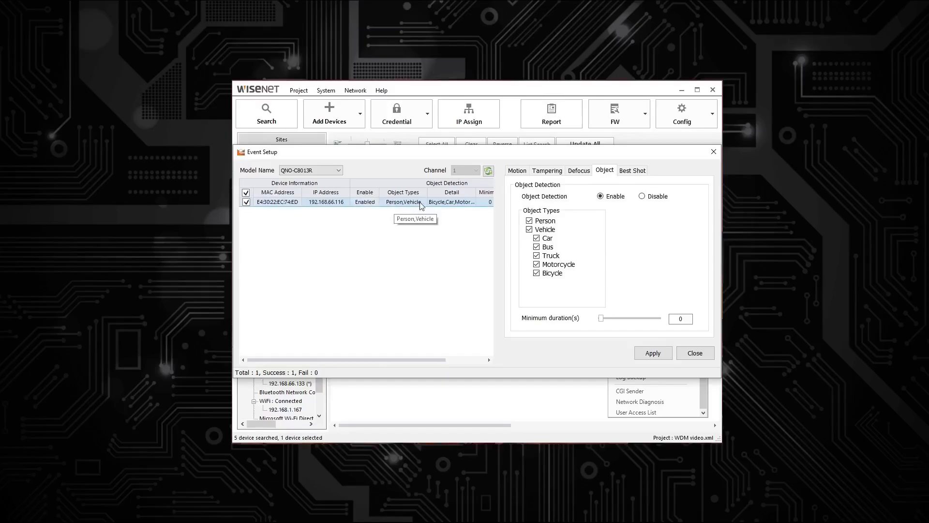
click(458, 360)
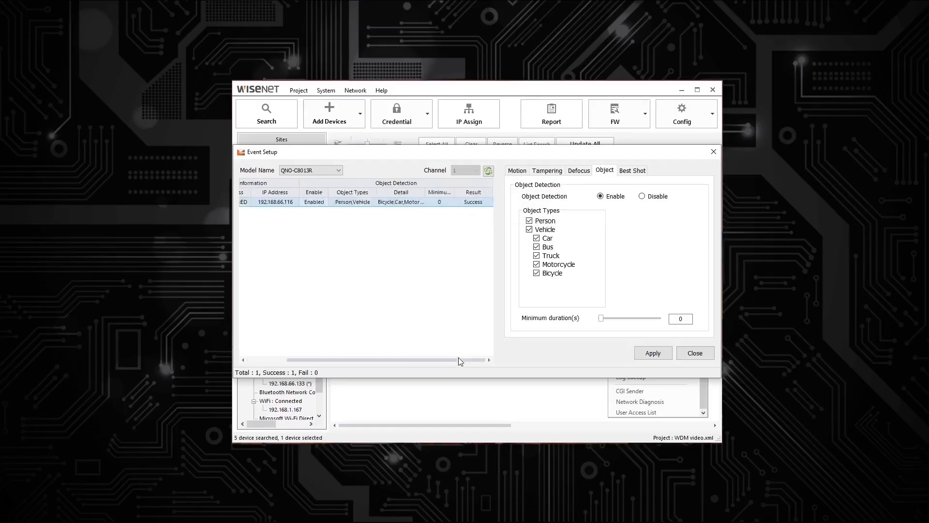
drag(460, 360, 421, 360)
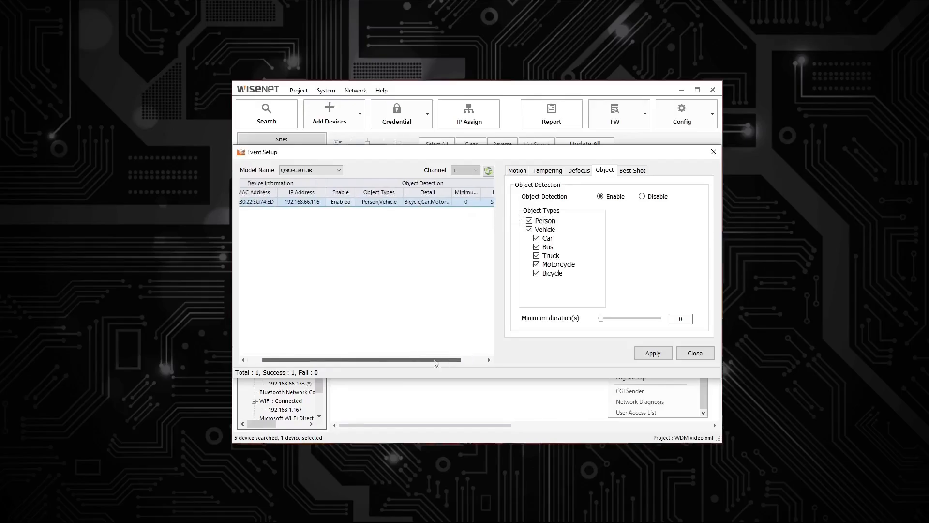
Set the Best Shot object types to Person and Vehicle, apply them, and close the event setup
click(634, 172)
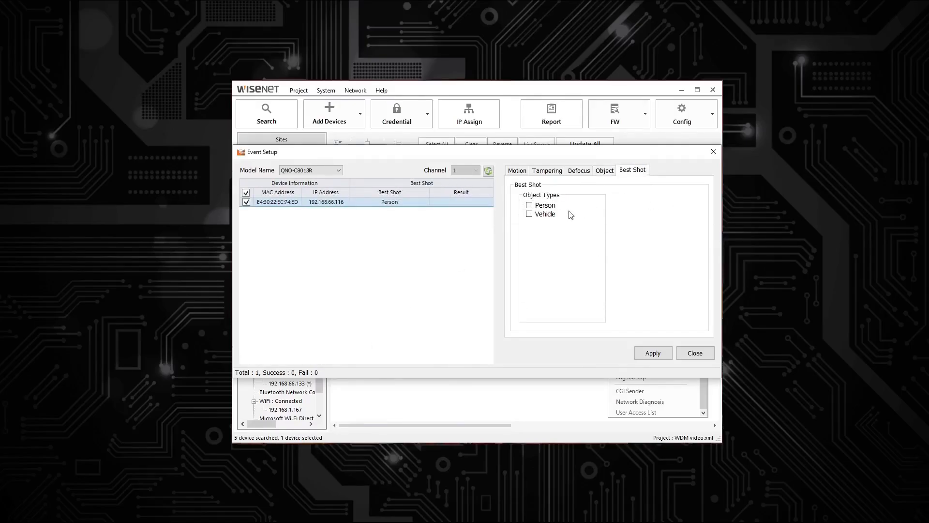
click(534, 206)
click(531, 214)
click(655, 352)
click(695, 353)
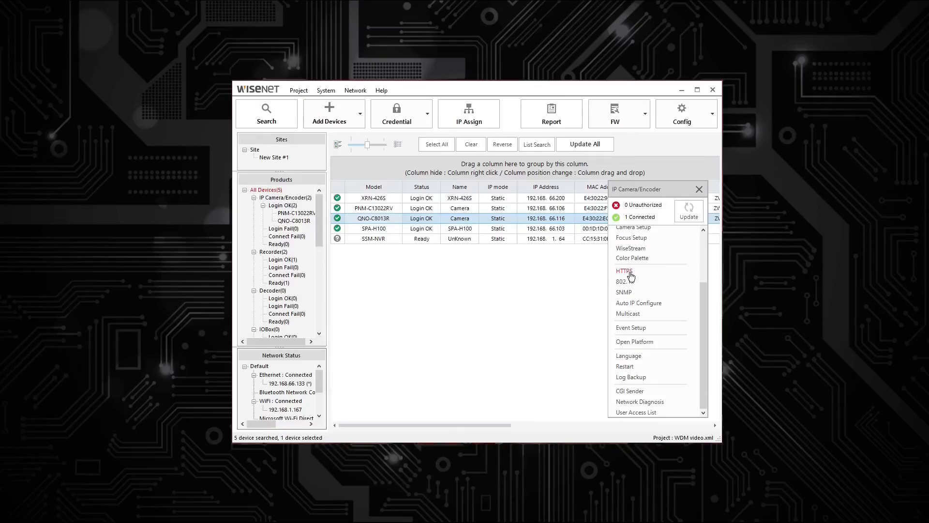
Enable the HTTPS secure connection alongside HTTP for the camera, using the HTW_default certificate
click(626, 271)
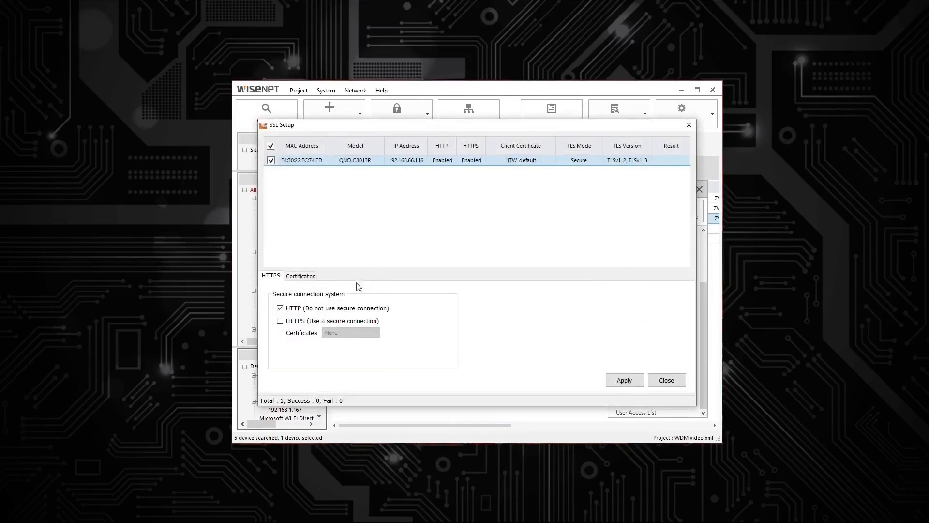
click(309, 321)
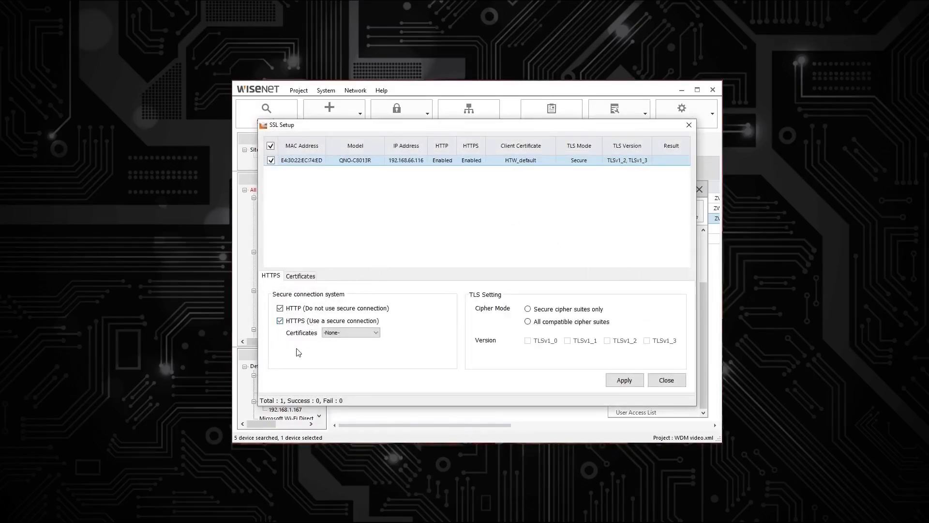
click(345, 334)
click(345, 347)
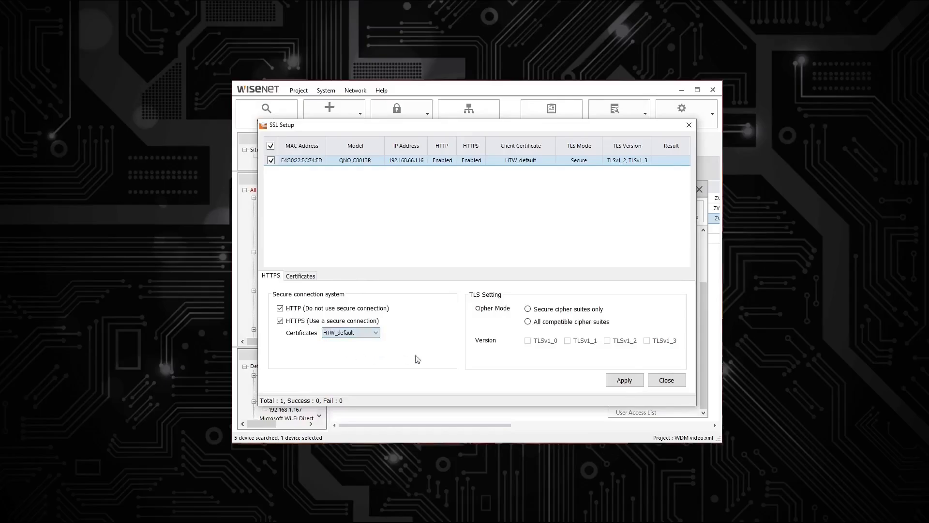
Try all compatible cipher suites, and apply secure cipher suites only with TLSv1_2 and TLSv1_3 for the camera
click(540, 309)
click(609, 341)
click(647, 342)
click(647, 343)
click(613, 341)
click(554, 322)
click(528, 341)
click(568, 342)
click(608, 342)
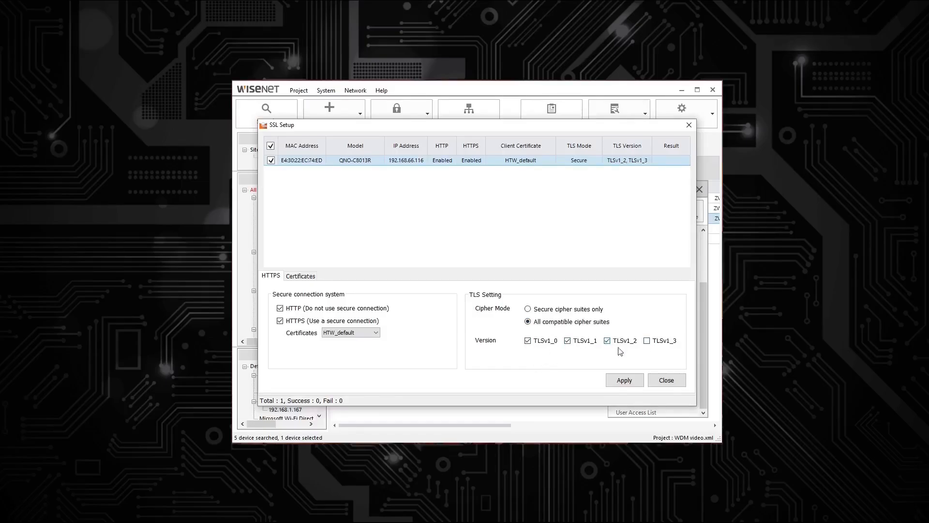
click(647, 341)
click(664, 380)
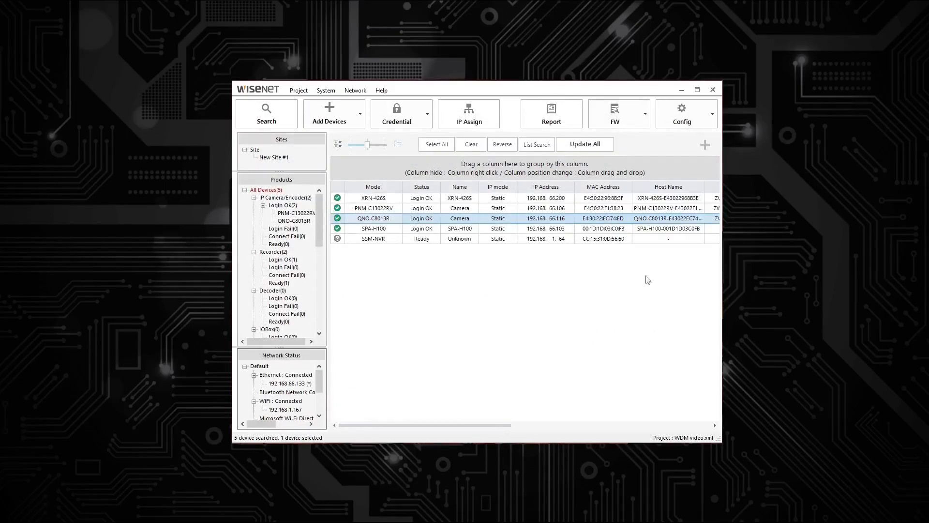
In the QNO-C8013R's exposure setup, set anti flicker to 50, try brightness down to 1, and set brightness back to 50
click(705, 146)
scroll(651, 337, up, 3)
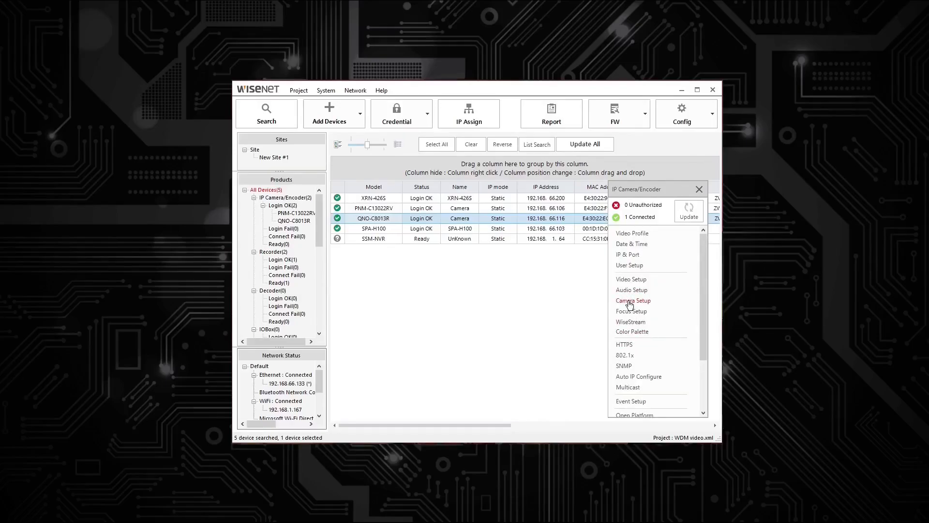
click(629, 301)
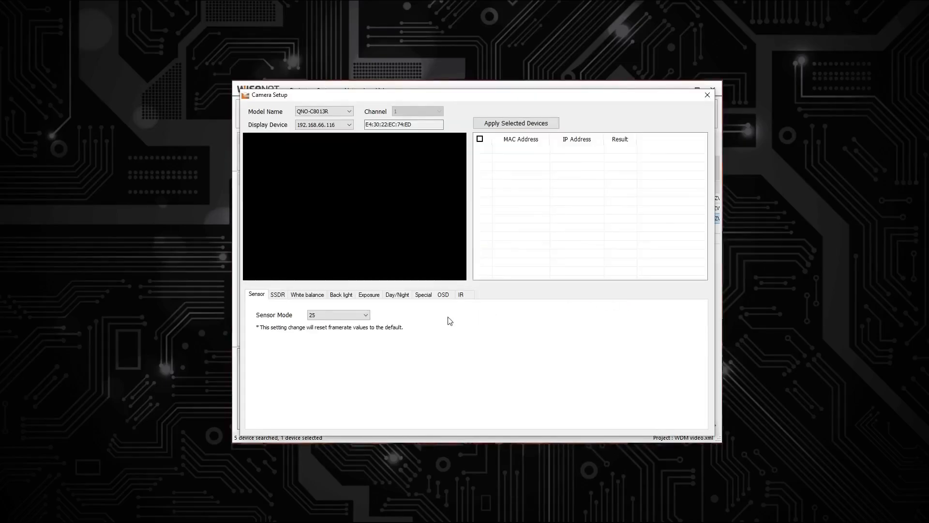
click(368, 295)
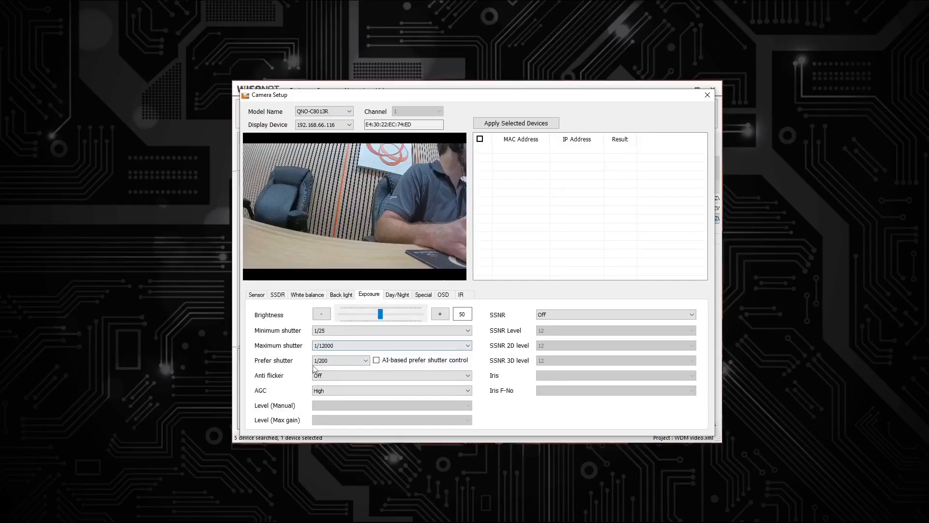
scroll(331, 372, down, 1)
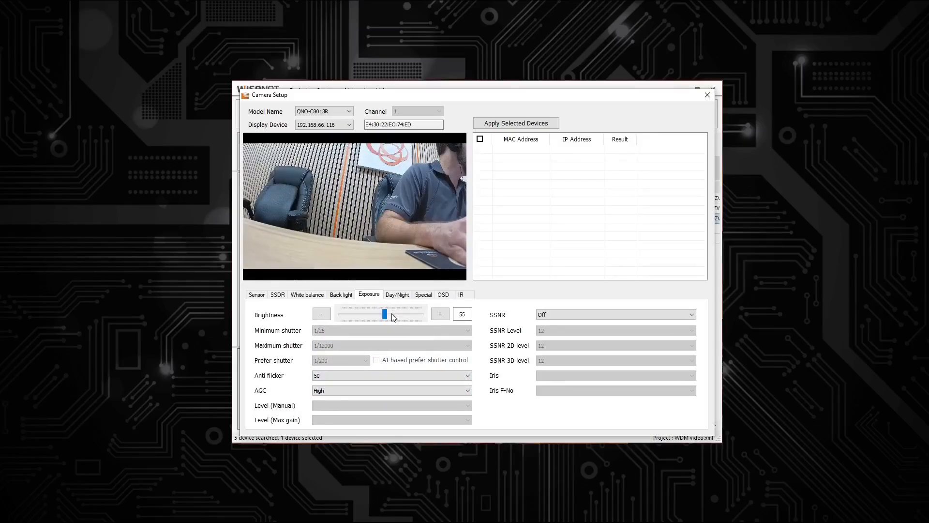
drag(393, 317, 310, 318)
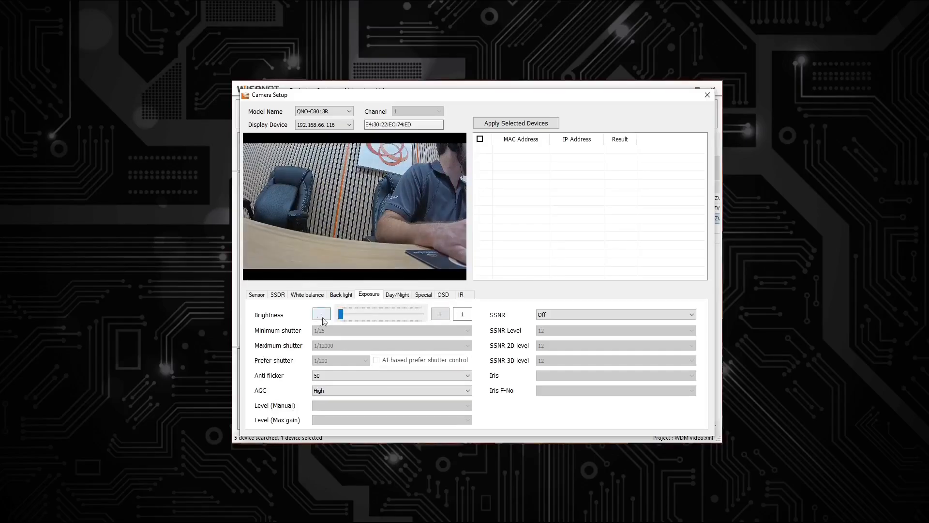
drag(377, 316, 379, 315)
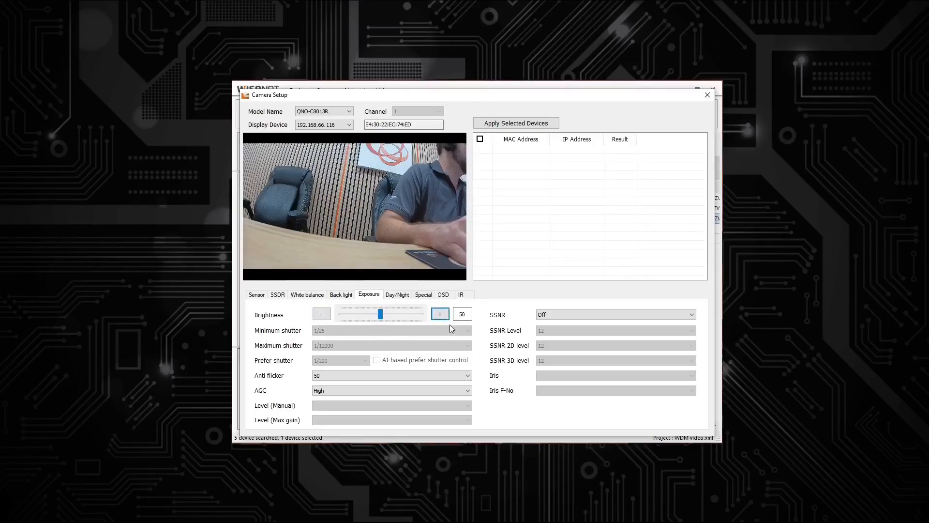
Try the WDR back light mode on the camera, set the mode back to Off, and close the camera setup
click(349, 297)
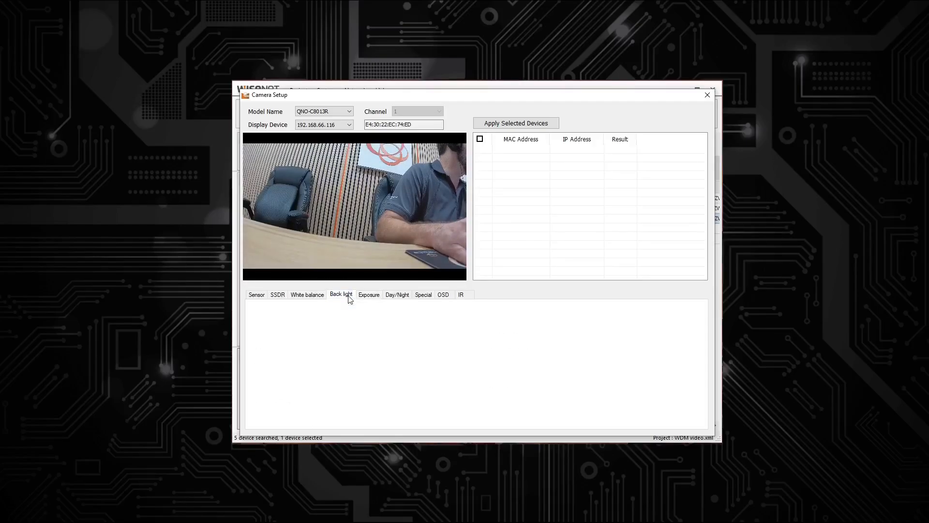
click(332, 316)
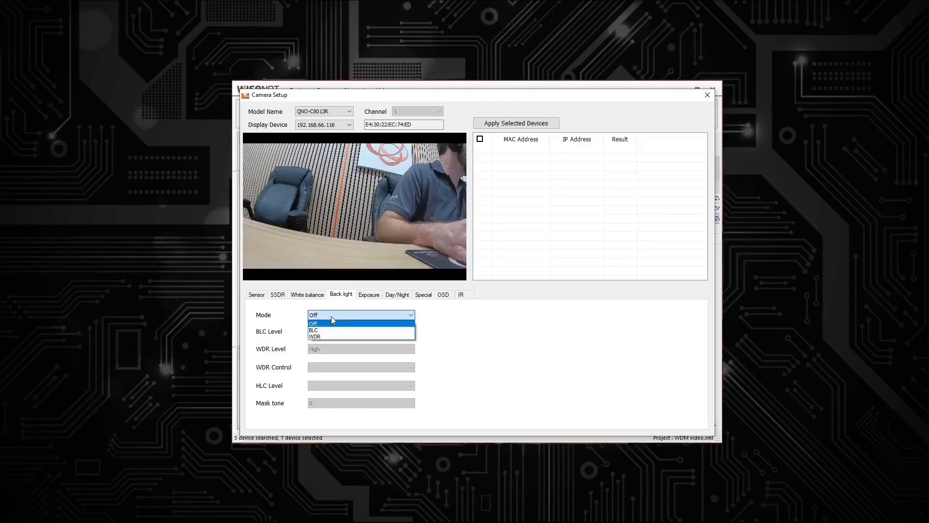
click(324, 336)
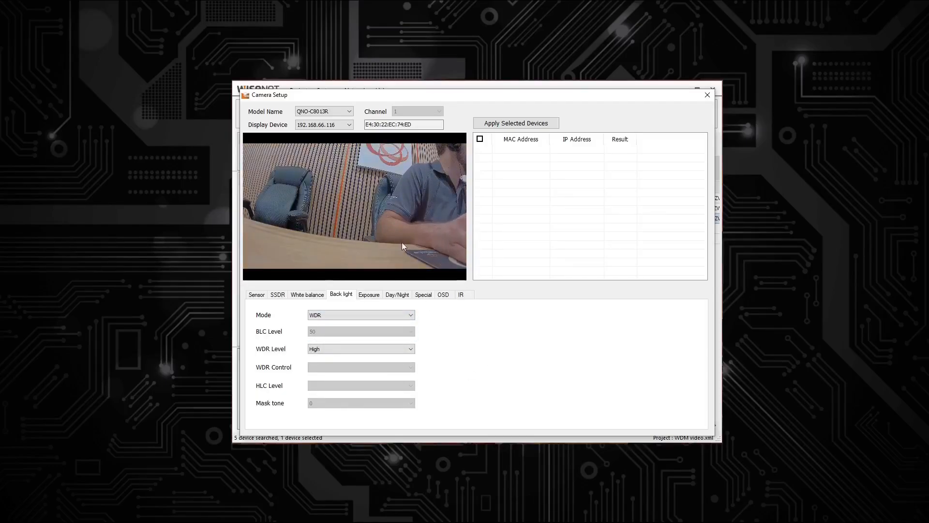
click(412, 315)
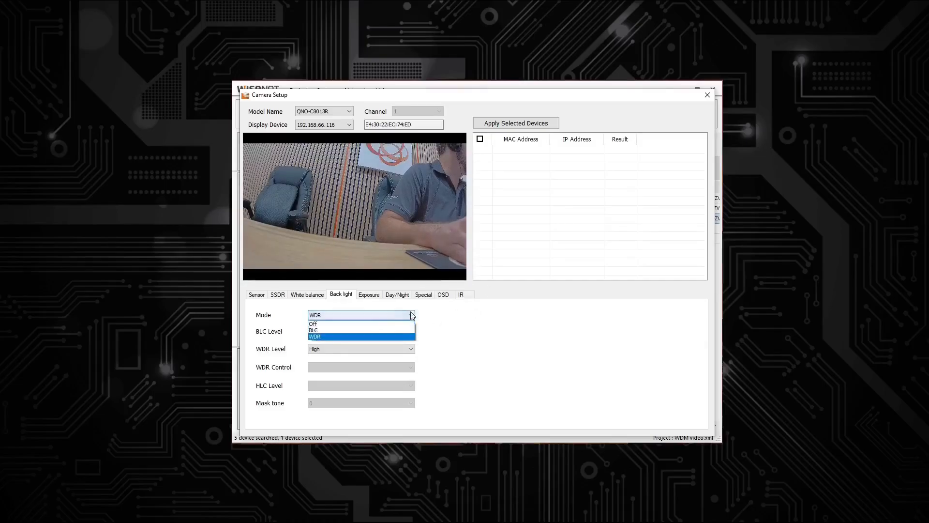
click(364, 324)
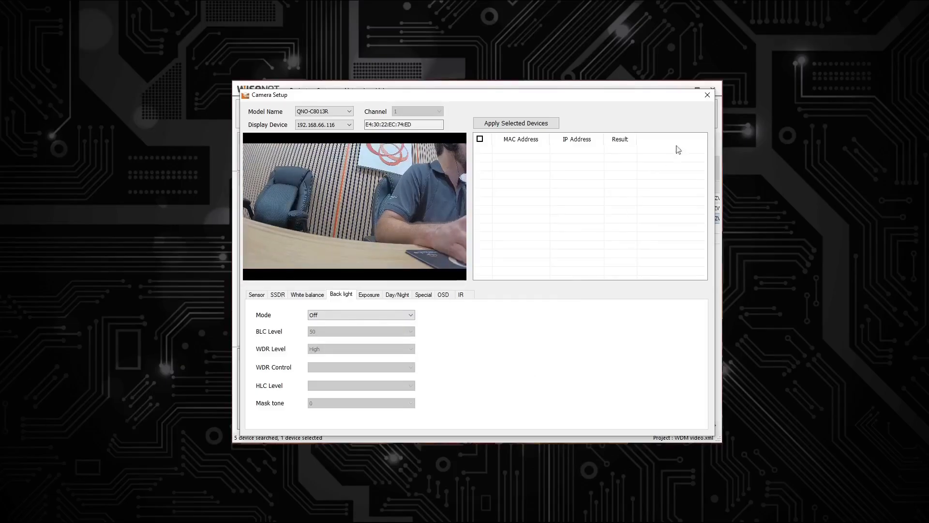
click(707, 95)
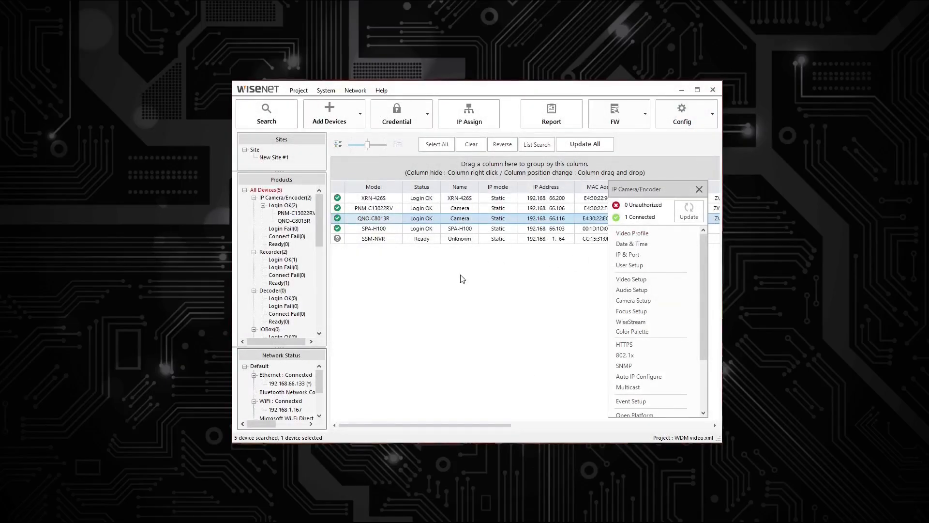
Open the live viewer for the QNO-C8013R camera and take a snapshot of its video
right_click(366, 220)
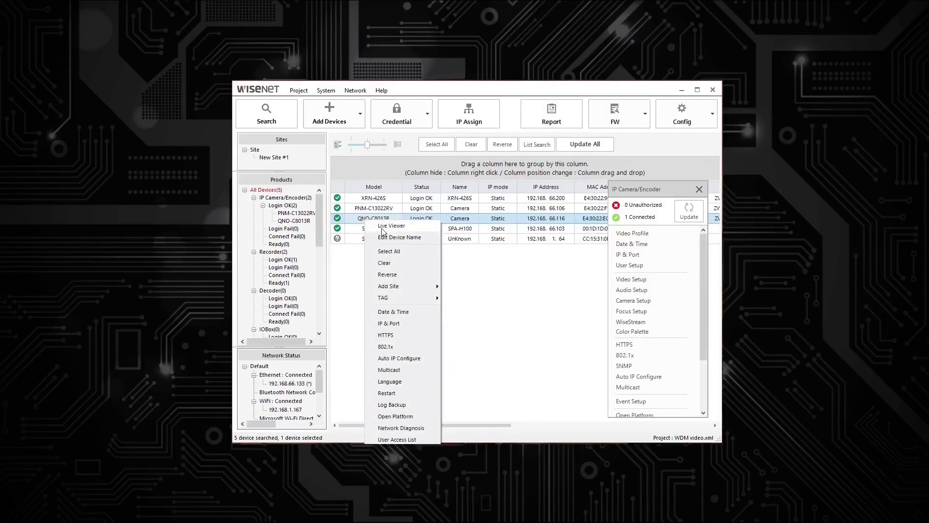
click(382, 229)
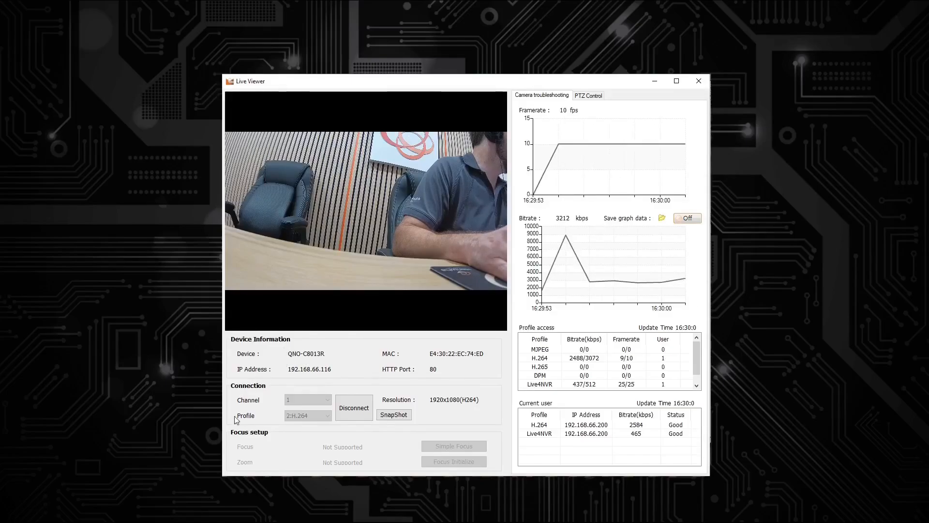
click(394, 414)
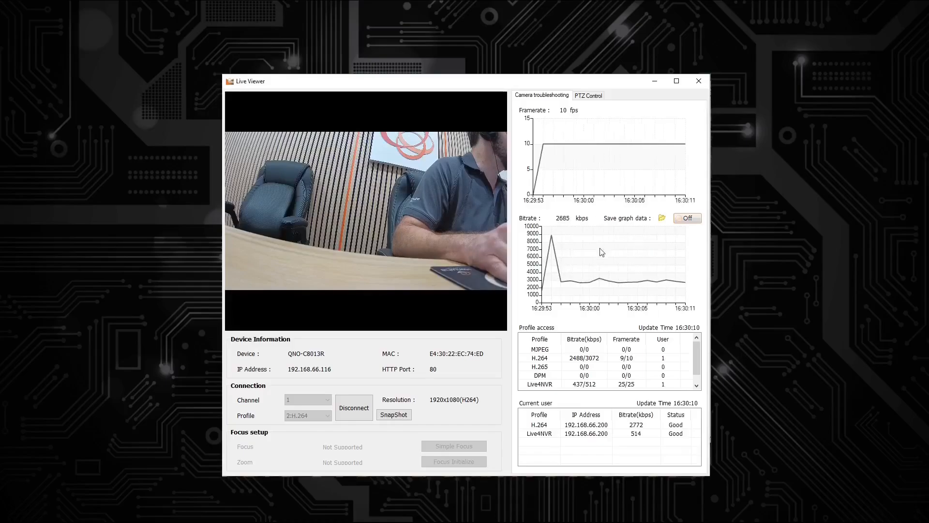
Briefly turn on saving of the live viewer's graph data, turn it off again, and check the save path before and after
click(661, 218)
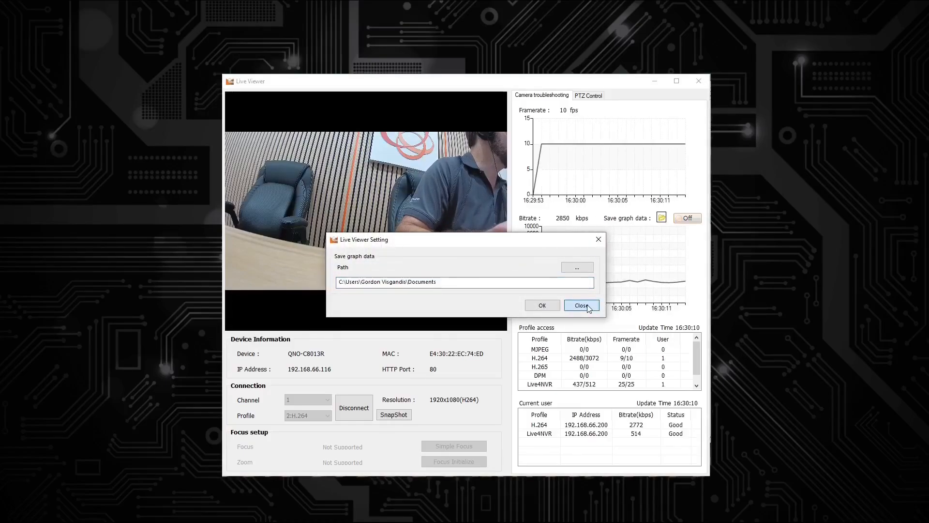
click(582, 306)
click(686, 220)
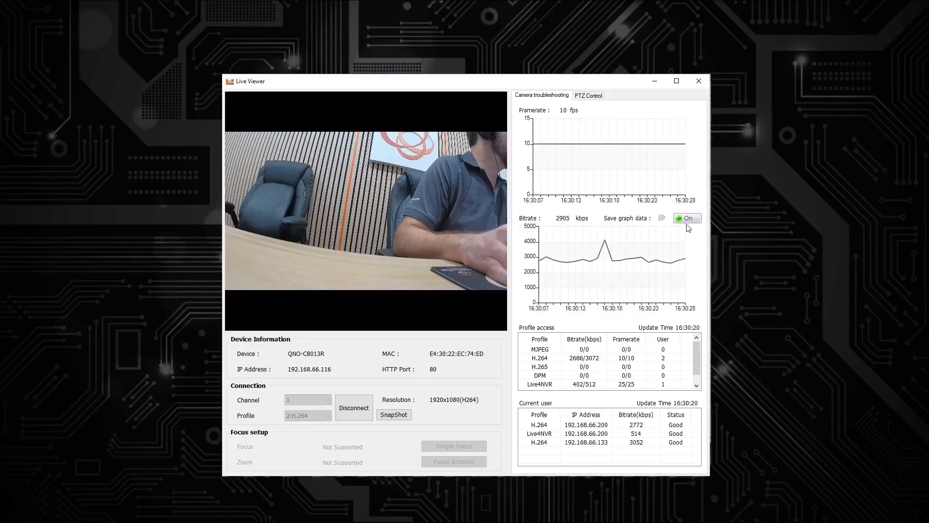
click(662, 218)
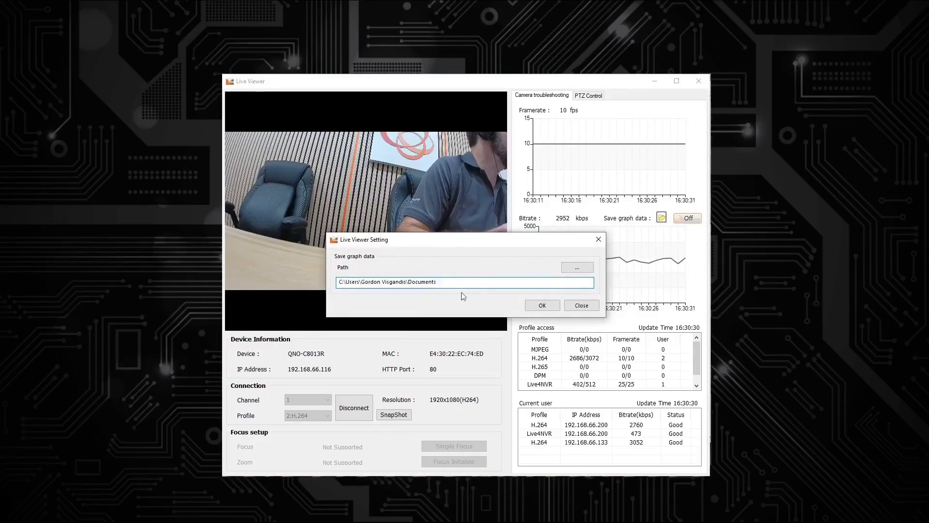
click(582, 305)
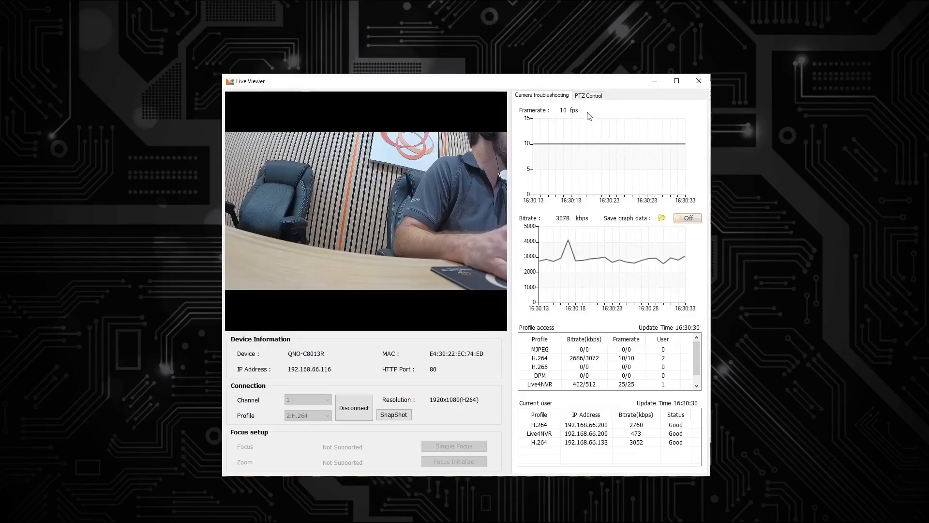
Show the PTZ controls in the camera's live viewer
click(588, 96)
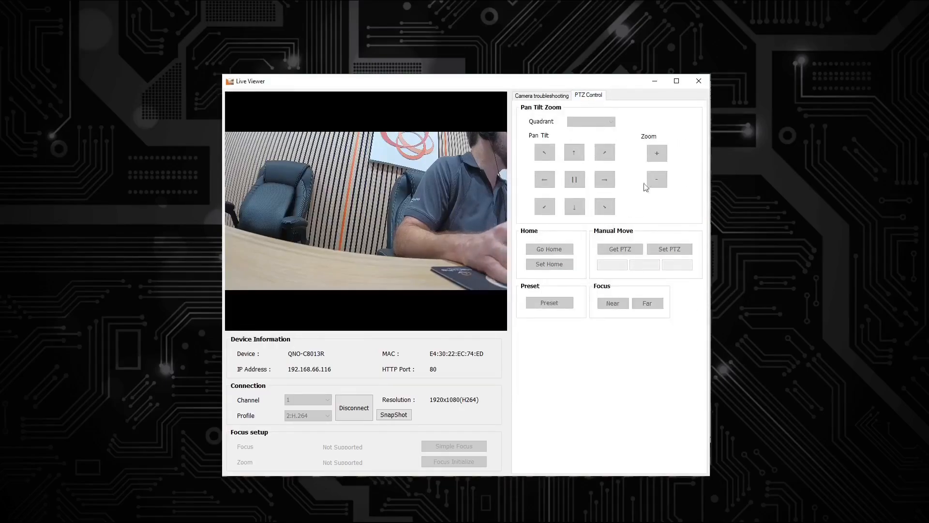